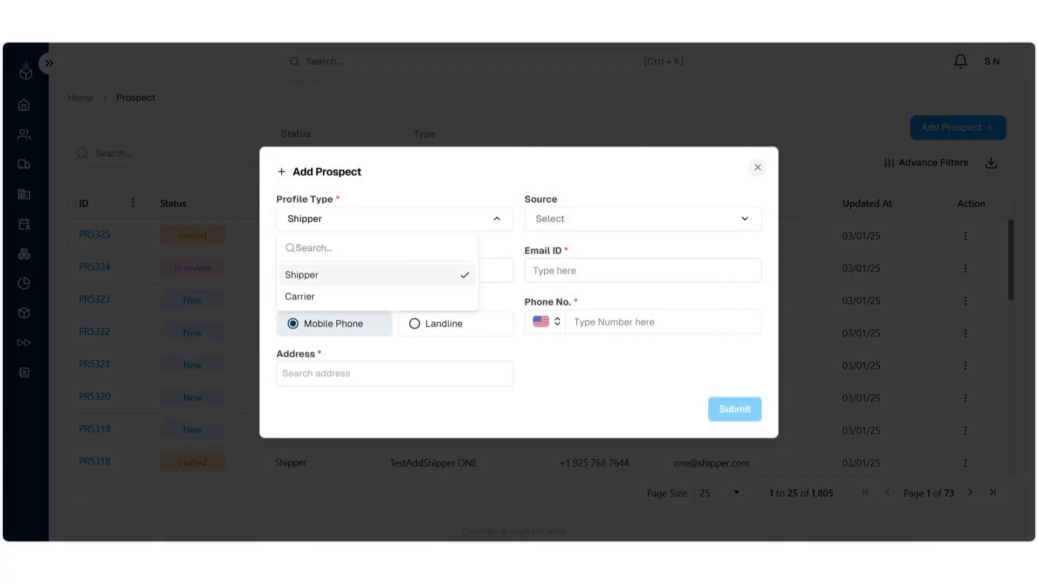
{"action": "left_click", "coordinate": [546, 318]}
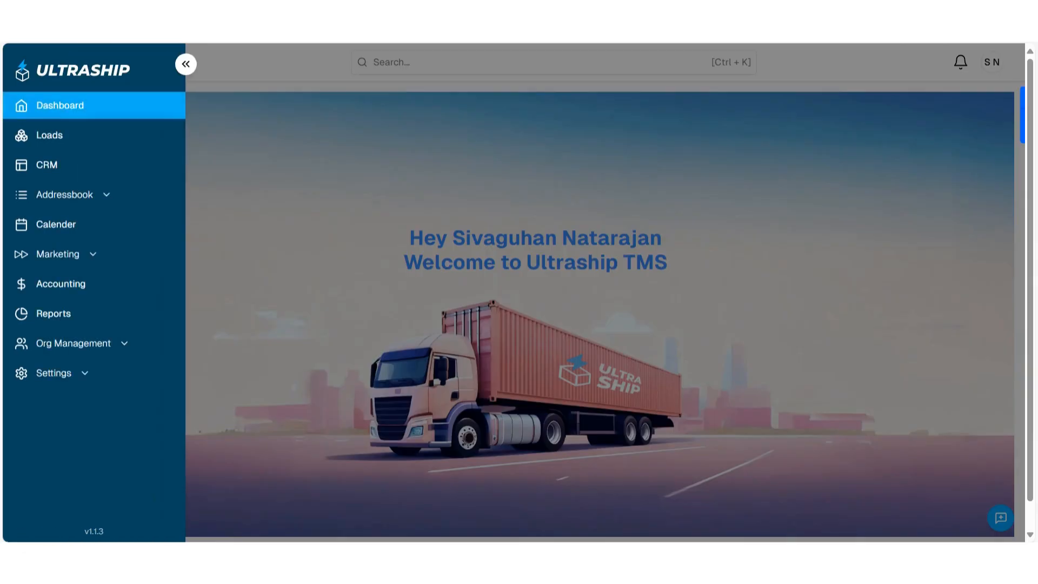
- Create a new load for shipper ABC Company Inc with a shipper rate of 1000 USD
{"action": "left_click", "coordinate": [33, 136]}
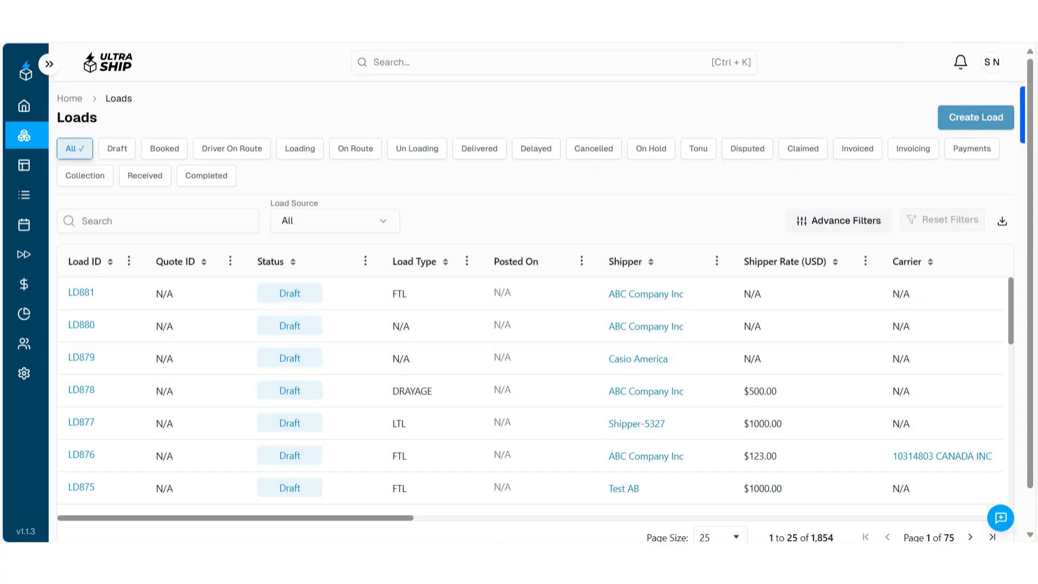
{"action": "left_click", "coordinate": [975, 117]}
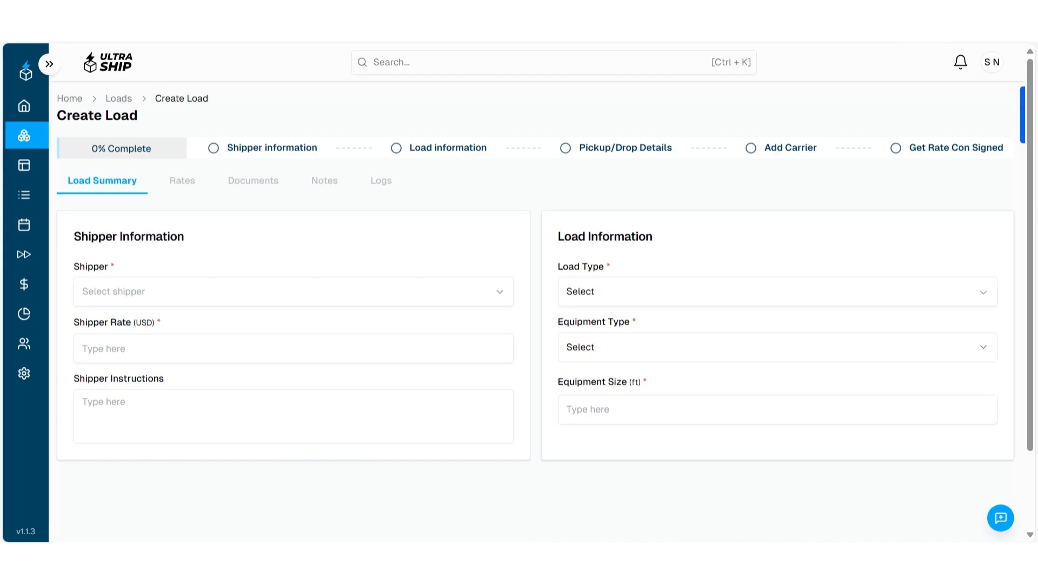
{"action": "left_click", "coordinate": [293, 292]}
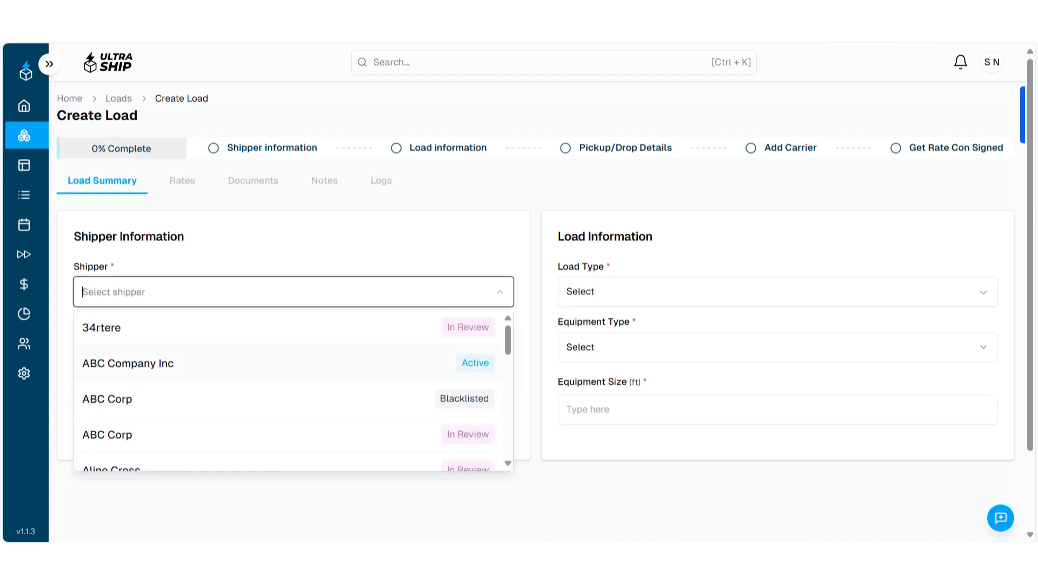
{"action": "left_click", "coordinate": [293, 364]}
{"action": "left_click", "coordinate": [257, 351]}
{"action": "type", "text": "2"}
{"action": "key", "text": "BackSpace"}
{"action": "type", "text": "1000"}
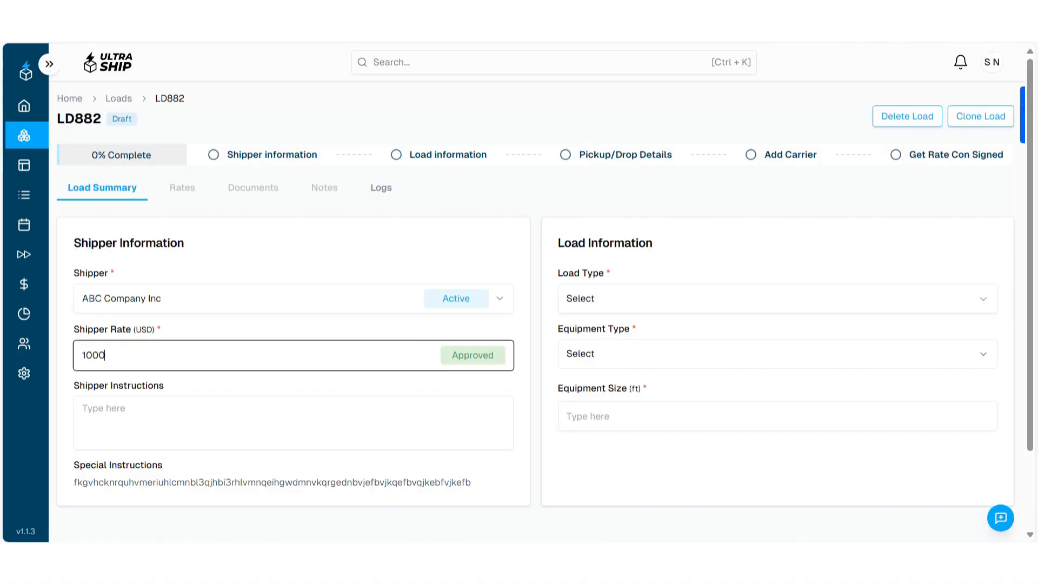
{"action": "key", "text": "Tab"}
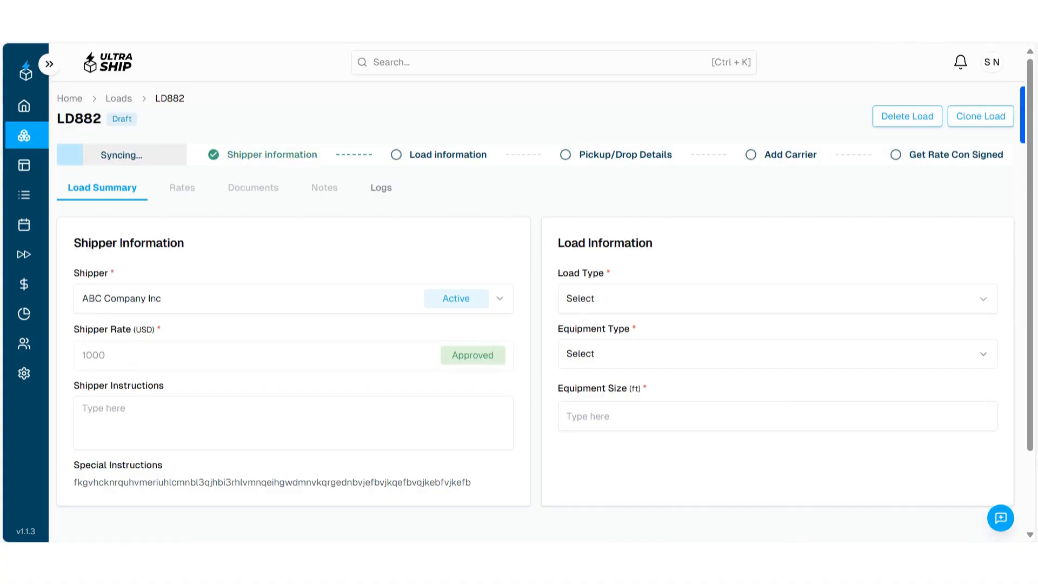
- Set the load type to FTL, the equipment type to Van and the equipment size to 53 ft
{"action": "left_click", "coordinate": [777, 298]}
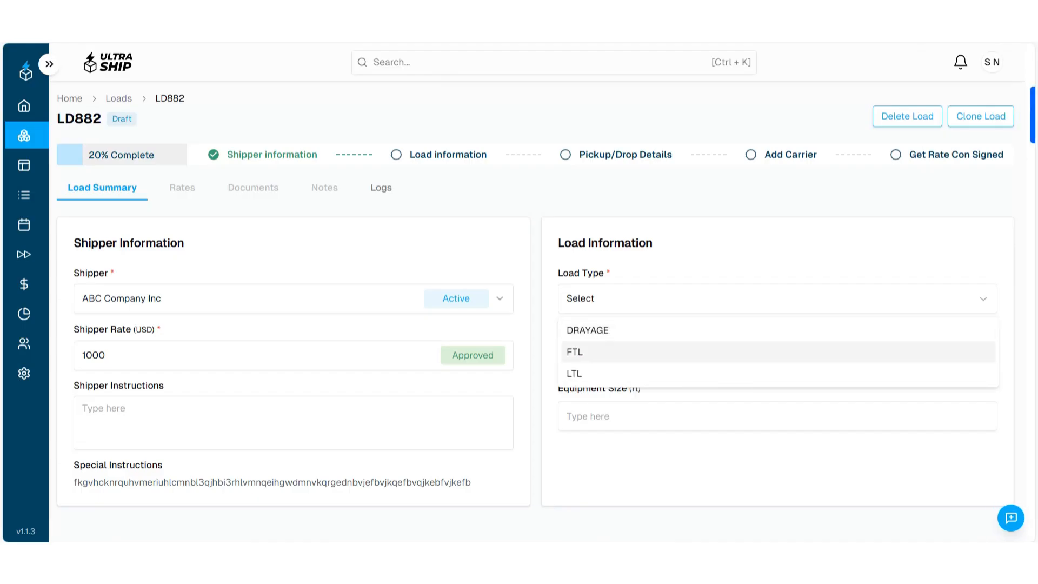
{"action": "left_click", "coordinate": [575, 352]}
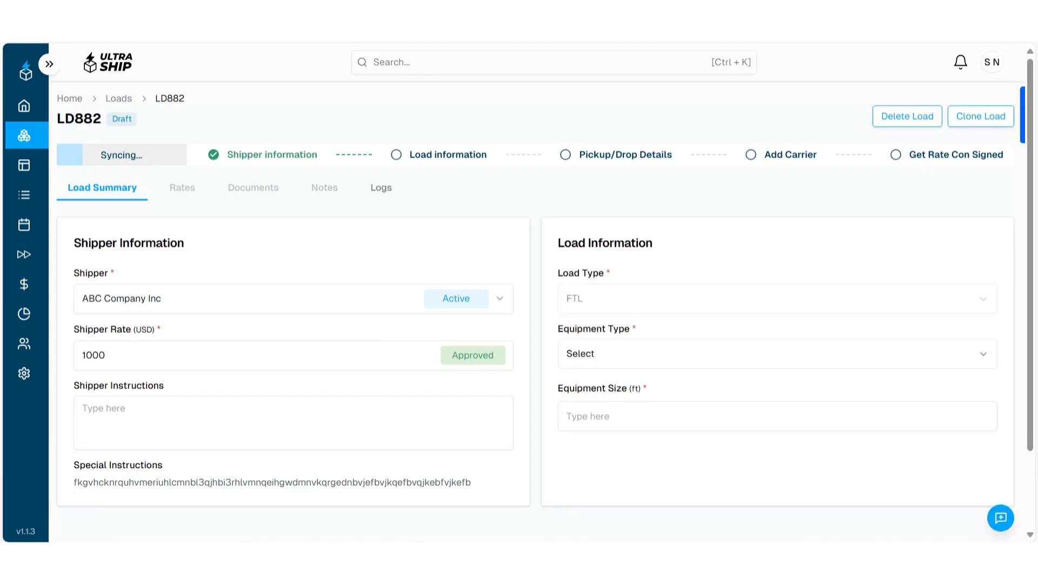
{"action": "left_click", "coordinate": [579, 353]}
{"action": "type", "text": "van"}
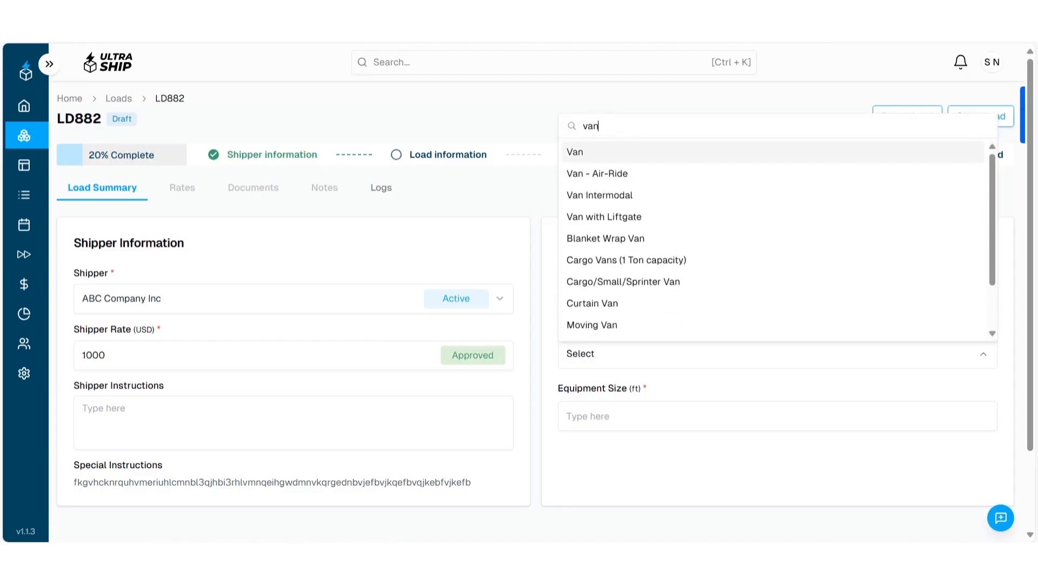
{"action": "key", "text": "Return"}
{"action": "key", "text": "Tab"}
{"action": "type", "text": "53"}
{"action": "key", "text": "Tab"}
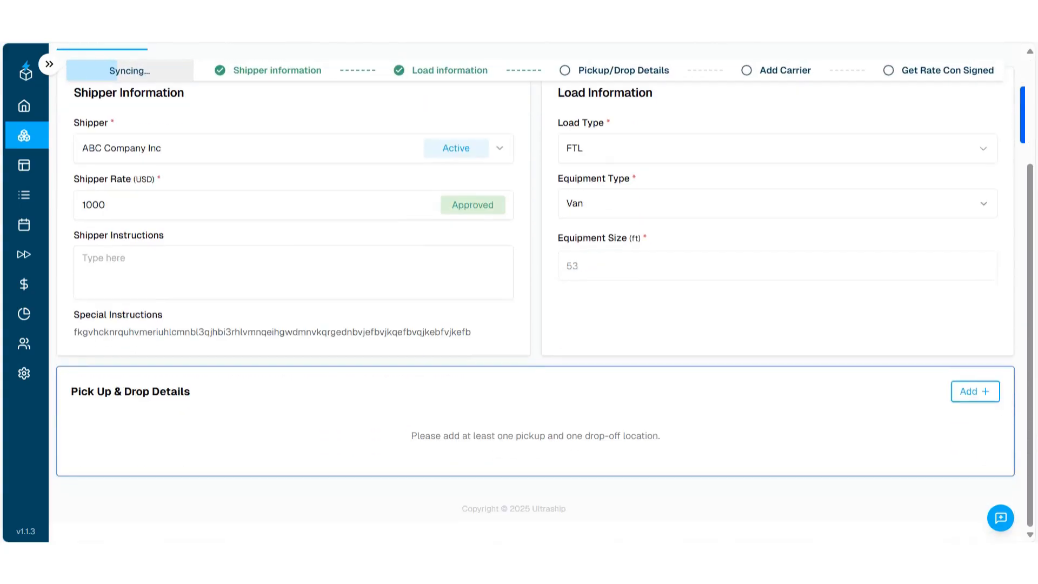
- Start a pickup stop for the company Consignor A with a time window of 08:00 to 17:00
{"action": "key", "text": "Tab"}
{"action": "key", "text": "Return"}
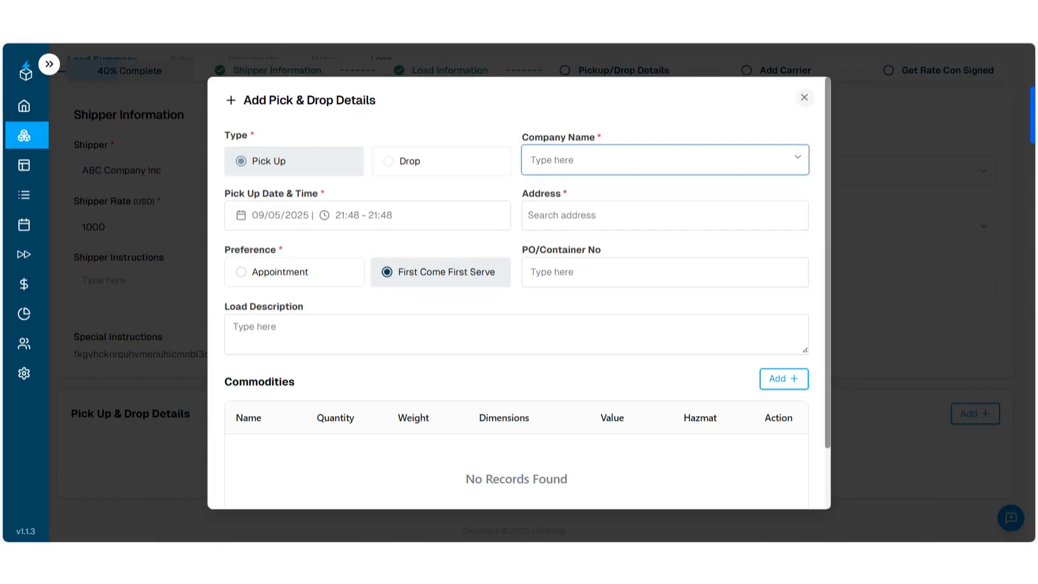
{"action": "type", "text": "Consignor A"}
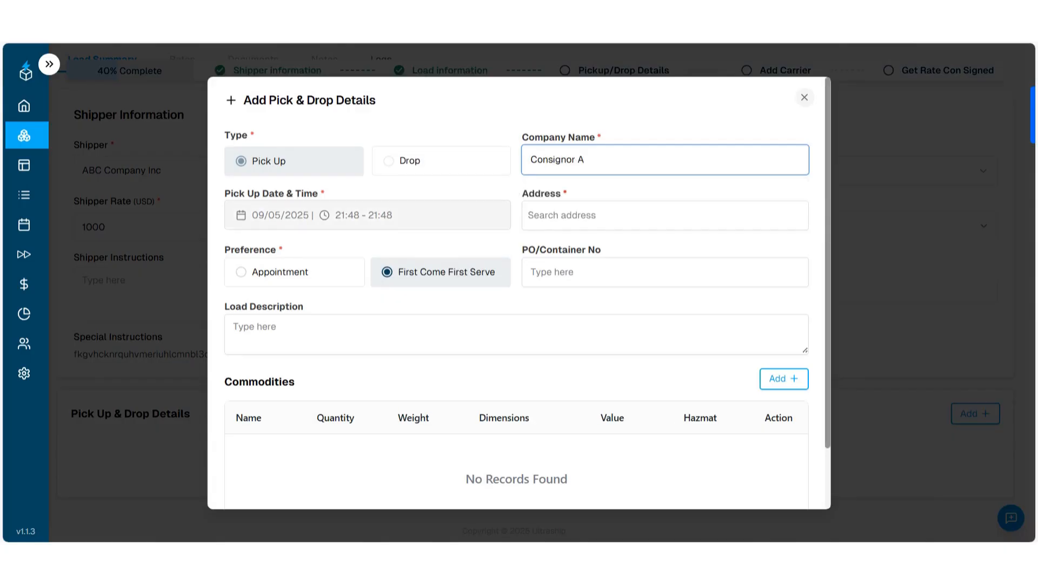
{"action": "left_click", "coordinate": [368, 215]}
{"action": "left_click", "coordinate": [355, 299]}
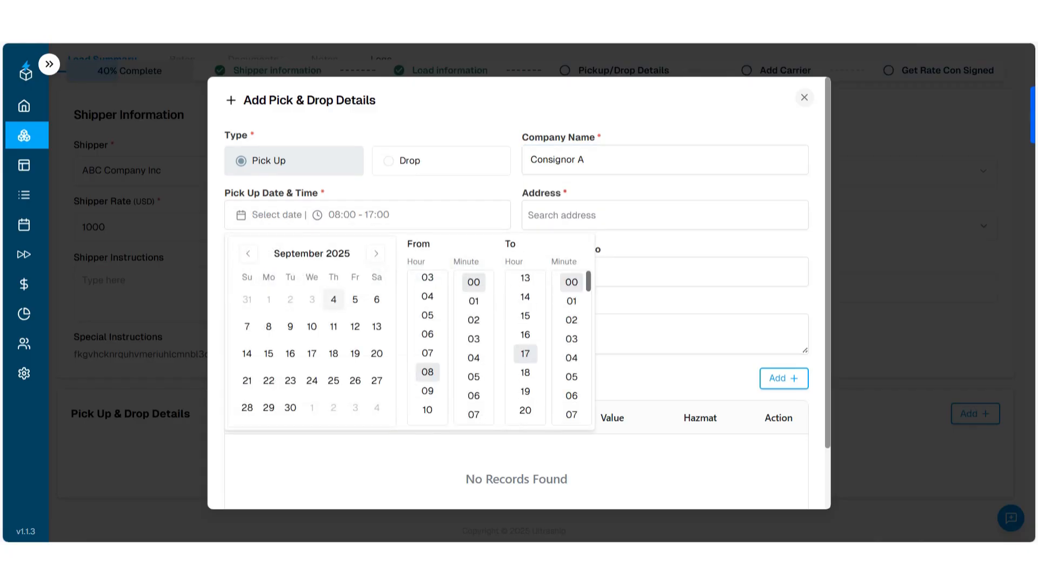
{"action": "left_click", "coordinate": [411, 190]}
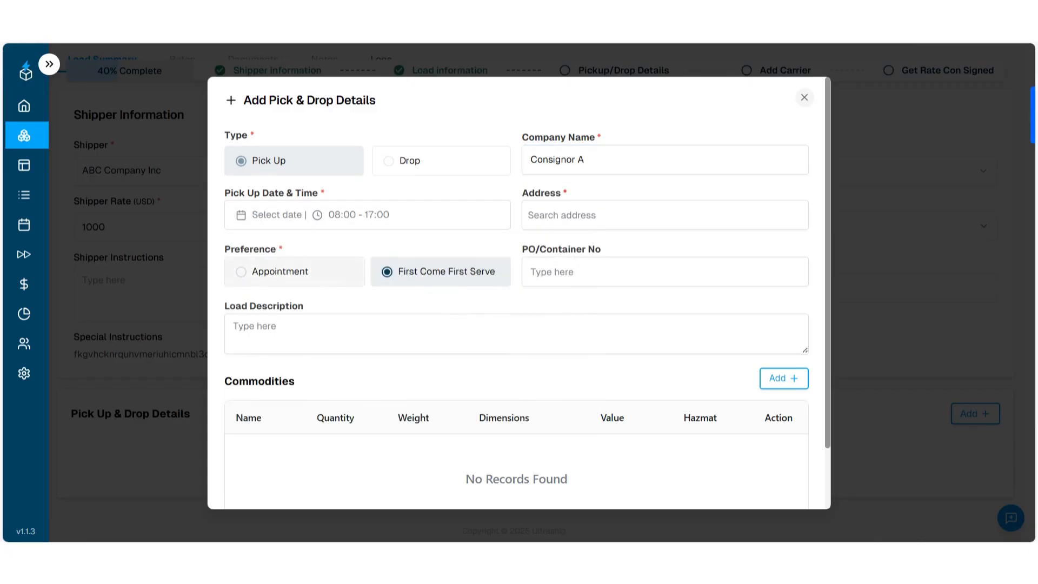
- Search for the pickup address with "123" and choose the first suggested address, in Reston, VA
{"action": "left_click", "coordinate": [665, 215]}
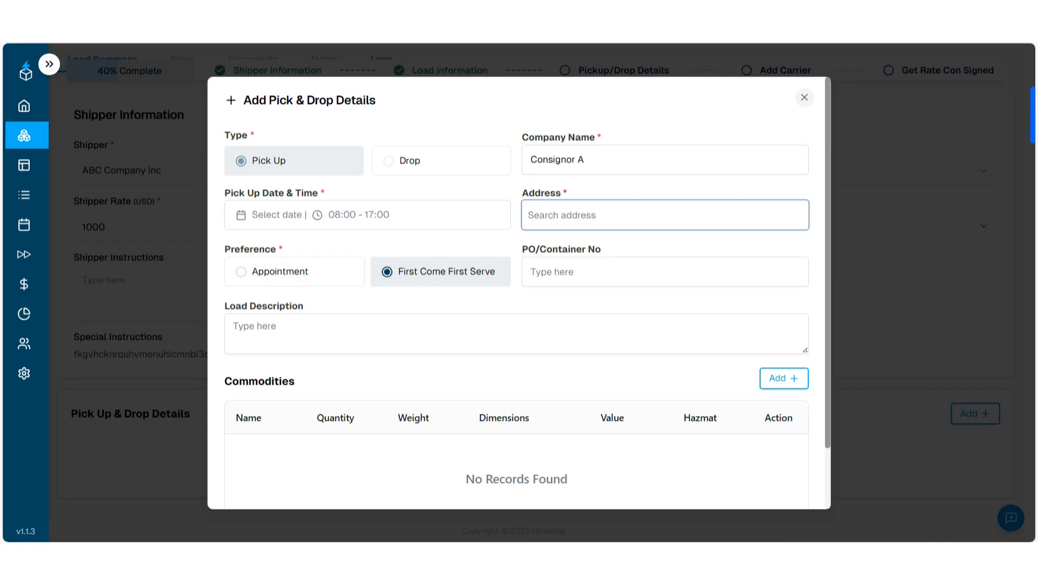
{"action": "type", "text": "123"}
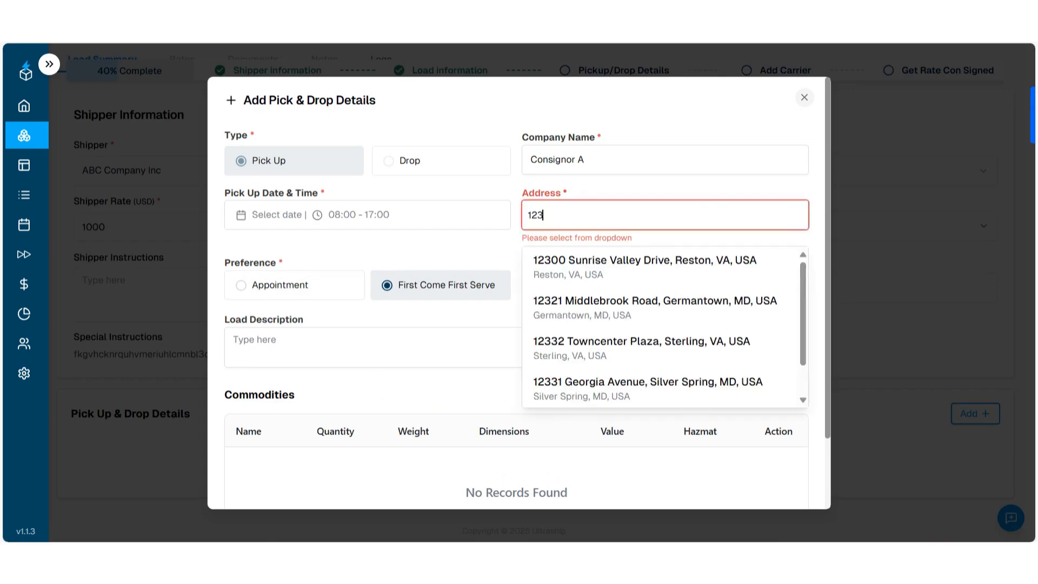
{"action": "left_click", "coordinate": [645, 267]}
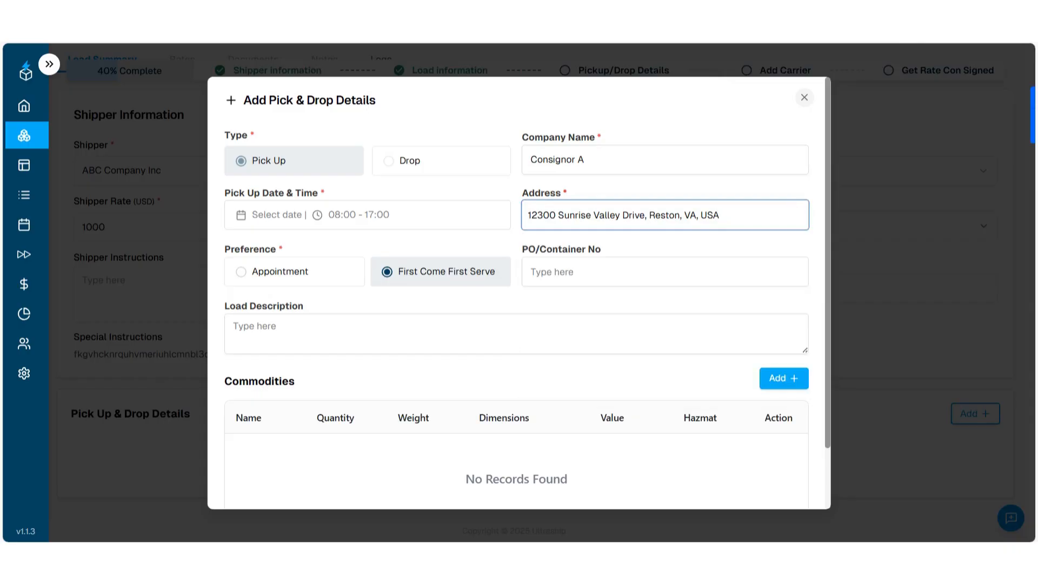
- Add the commodity Commodity_t to the pickup stop and save the stop
{"action": "left_click", "coordinate": [784, 378]}
{"action": "left_click", "coordinate": [394, 242]}
{"action": "left_click", "coordinate": [314, 346]}
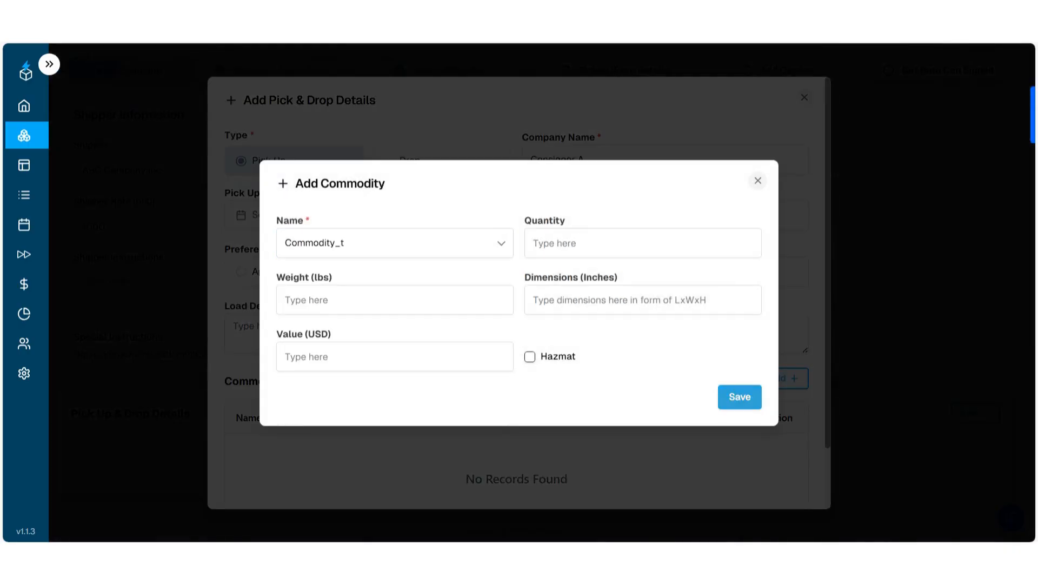
{"action": "left_click", "coordinate": [739, 397]}
{"action": "scroll", "coordinate": [519, 324], "scroll_direction": "down", "scroll_amount": 2}
{"action": "left_click", "coordinate": [785, 493]}
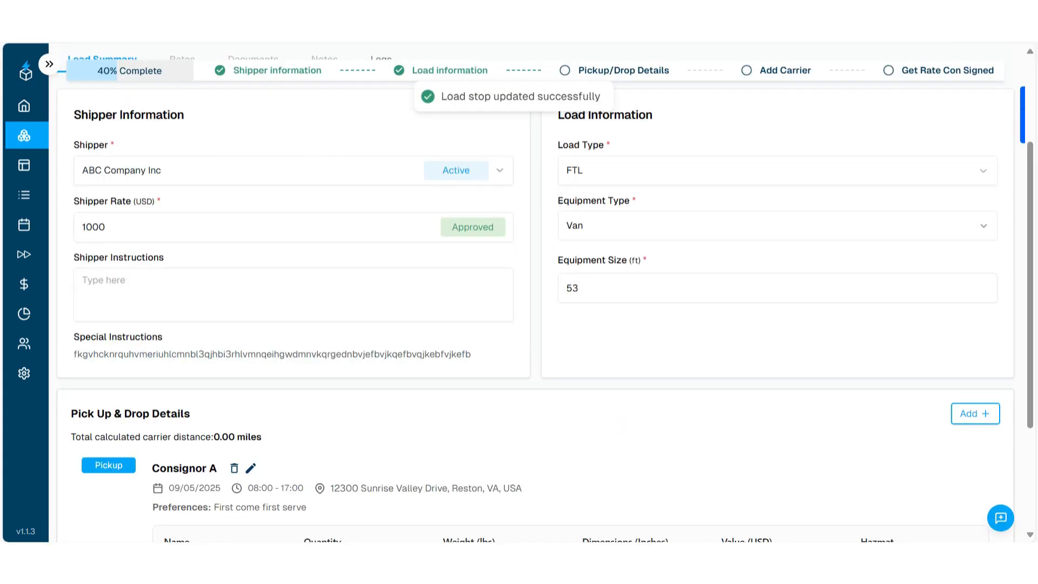
- Start another stop of type Drop and choose the saved company test1 for it
{"action": "scroll", "coordinate": [519, 324], "scroll_direction": "down", "scroll_amount": 2}
{"action": "scroll", "coordinate": [519, 325], "scroll_direction": "down", "scroll_amount": 2}
{"action": "left_click", "coordinate": [976, 243]}
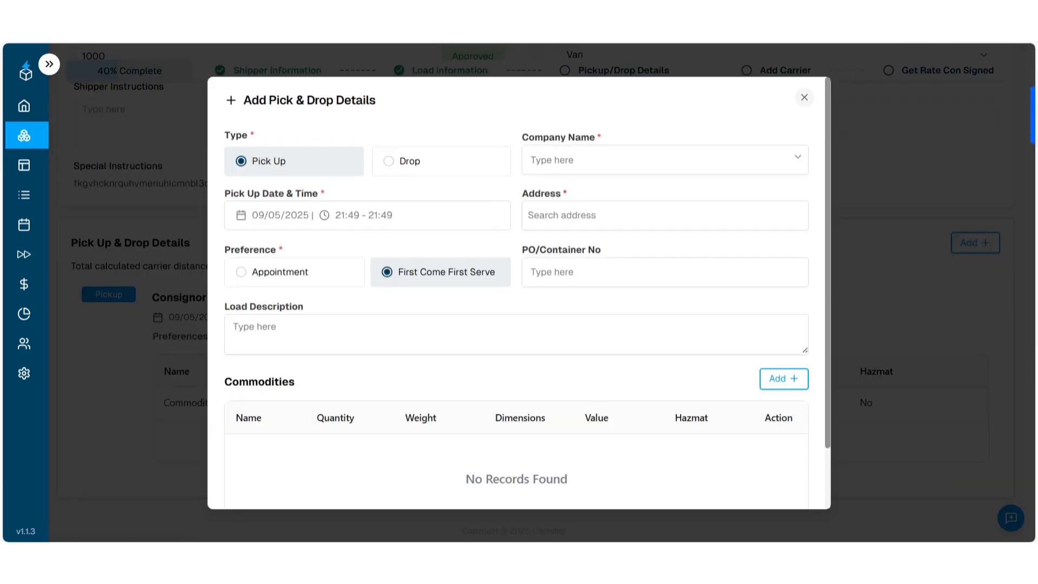
{"action": "left_click", "coordinate": [440, 161]}
{"action": "left_click", "coordinate": [665, 160]}
{"action": "left_click", "coordinate": [541, 189]}
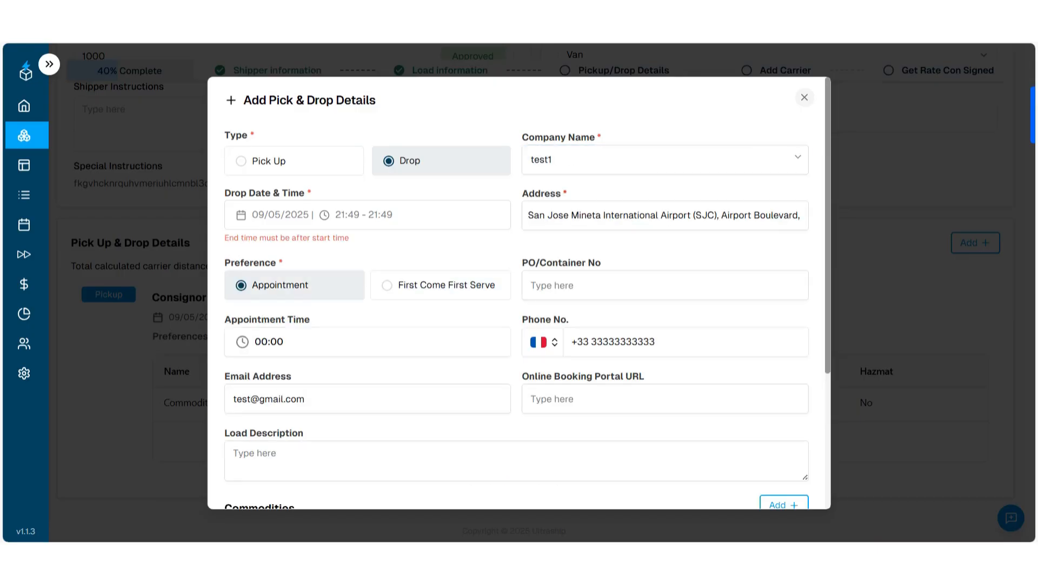
- Set the drop date to 09/07/2025 with a time window of 07:00 to 14:00
{"action": "left_click", "coordinate": [368, 215]}
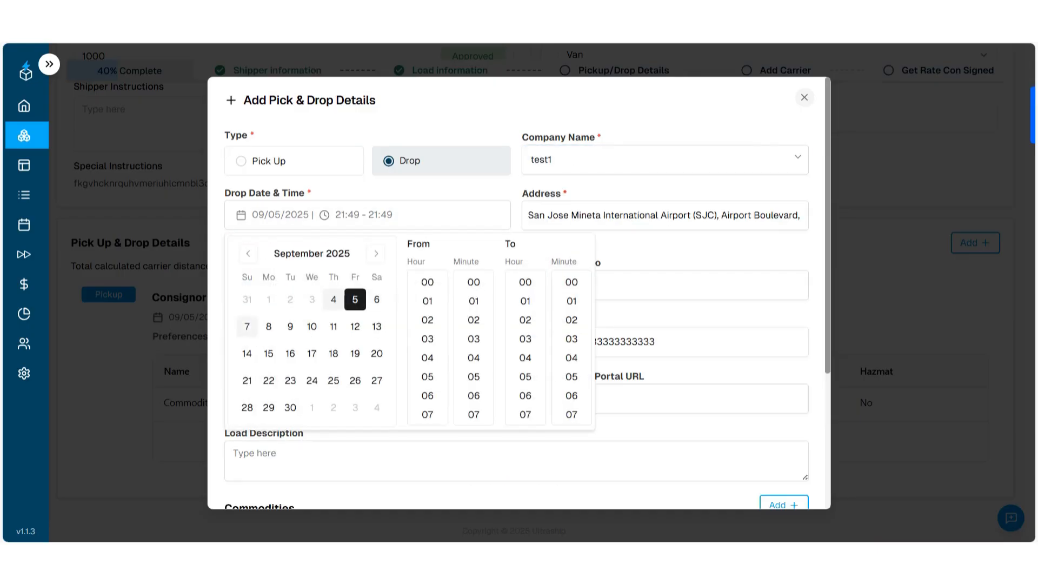
{"action": "left_click", "coordinate": [247, 326]}
{"action": "left_click", "coordinate": [427, 414]}
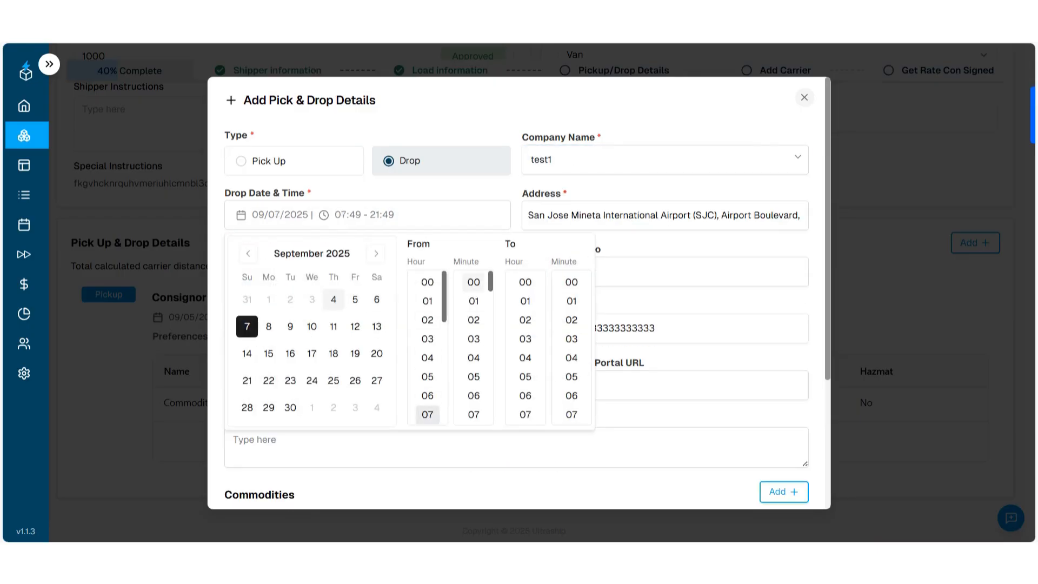
{"action": "scroll", "coordinate": [525, 358], "scroll_direction": "down", "scroll_amount": 3}
{"action": "left_click", "coordinate": [525, 358]}
{"action": "left_click", "coordinate": [572, 282]}
{"action": "left_click", "coordinate": [644, 273]}
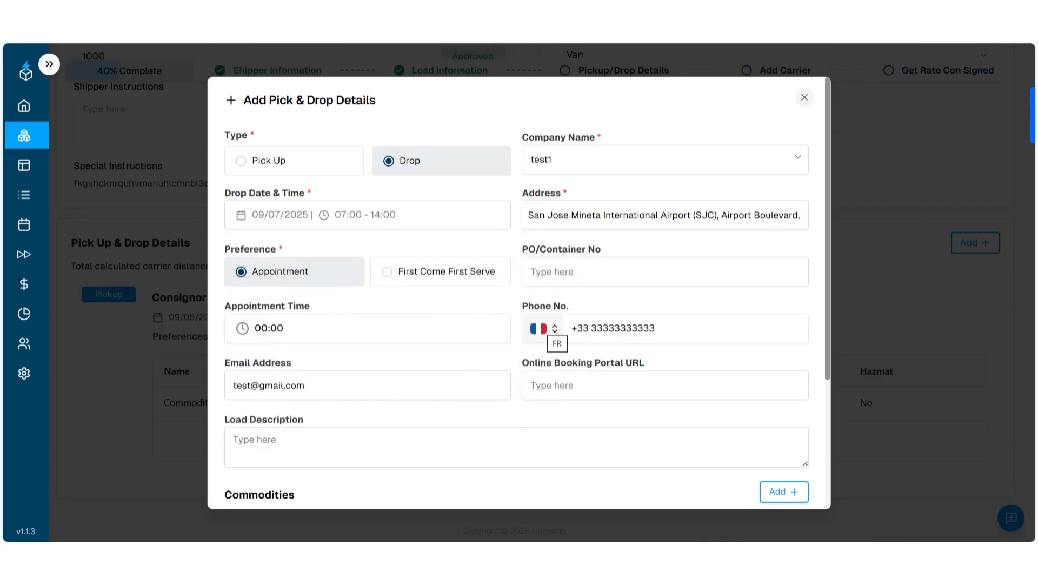
- Switch the drop contact's phone country code to +1 and fill in the saved phone number
{"action": "left_click", "coordinate": [552, 330]}
{"action": "left_click", "coordinate": [581, 387]}
{"action": "left_click", "coordinate": [630, 329]}
{"action": "left_click", "coordinate": [641, 378]}
- Add the commodity Commodity_t to the drop stop and save the stop
{"action": "scroll", "coordinate": [641, 378], "scroll_direction": "down", "scroll_amount": 1}
{"action": "left_click", "coordinate": [784, 426]}
{"action": "left_click", "coordinate": [316, 208]}
{"action": "left_click", "coordinate": [394, 360]}
{"action": "left_click", "coordinate": [324, 391]}
{"action": "left_click", "coordinate": [740, 458]}
{"action": "scroll", "coordinate": [739, 458], "scroll_direction": "down", "scroll_amount": 2}
{"action": "scroll", "coordinate": [739, 458], "scroll_direction": "up", "scroll_amount": 3}
{"action": "scroll", "coordinate": [740, 458], "scroll_direction": "down", "scroll_amount": 3}
{"action": "left_click", "coordinate": [786, 480]}
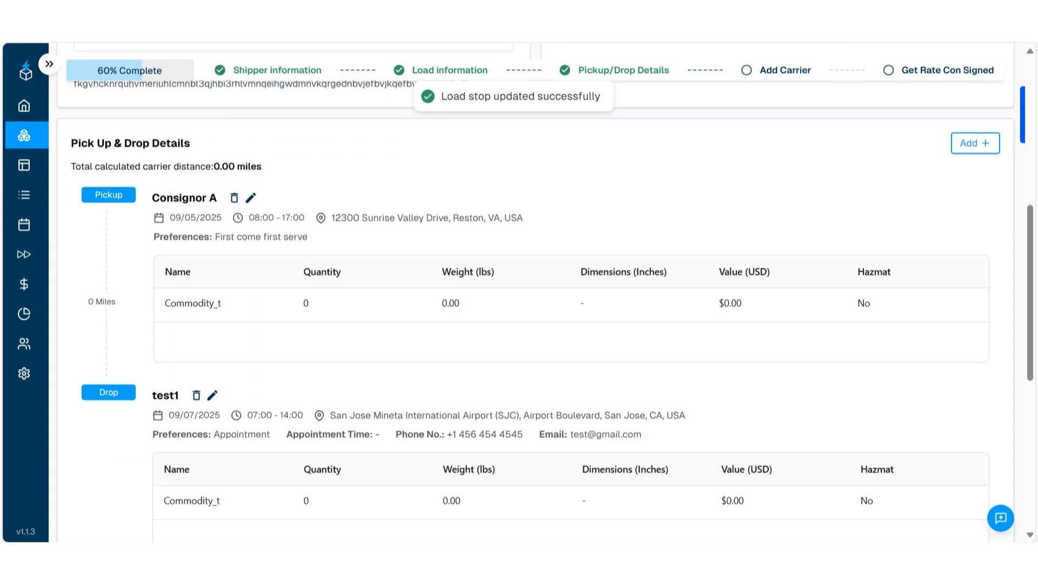
- Assign the carrier 10314803 CANADA INC to the load and set the carrier rate to 200 USD
{"action": "scroll", "coordinate": [535, 298], "scroll_direction": "down", "scroll_amount": 2}
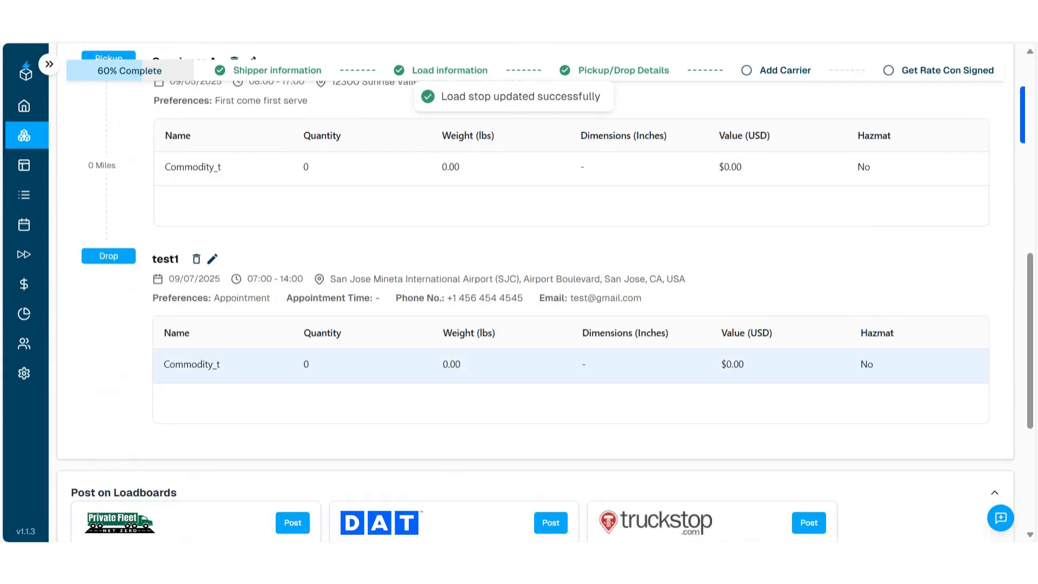
{"action": "scroll", "coordinate": [535, 297], "scroll_direction": "down", "scroll_amount": 3}
{"action": "scroll", "coordinate": [535, 297], "scroll_direction": "down", "scroll_amount": 2}
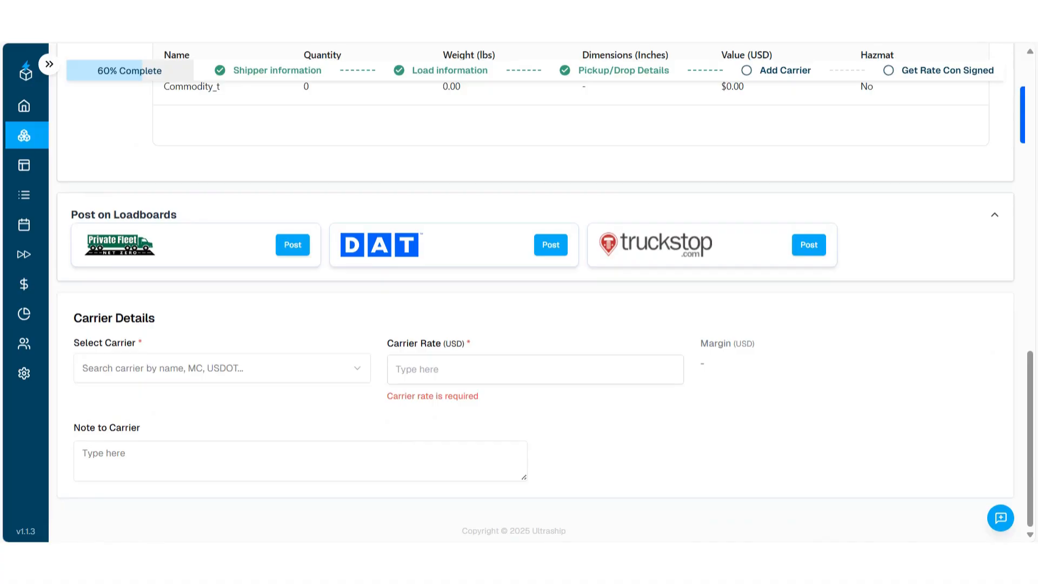
{"action": "left_click", "coordinate": [221, 368]}
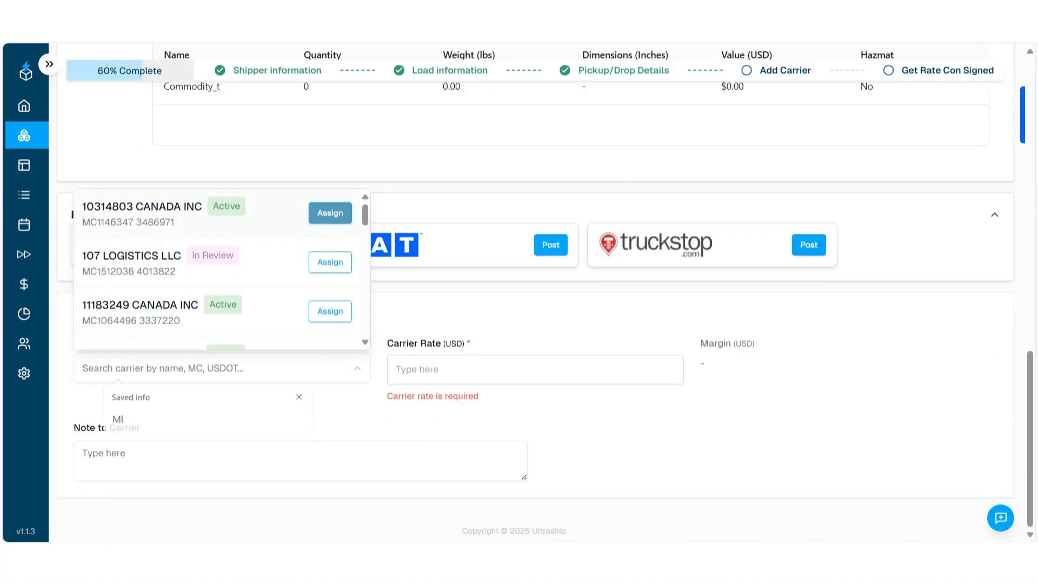
{"action": "left_click", "coordinate": [330, 212]}
{"action": "left_click", "coordinate": [562, 359]}
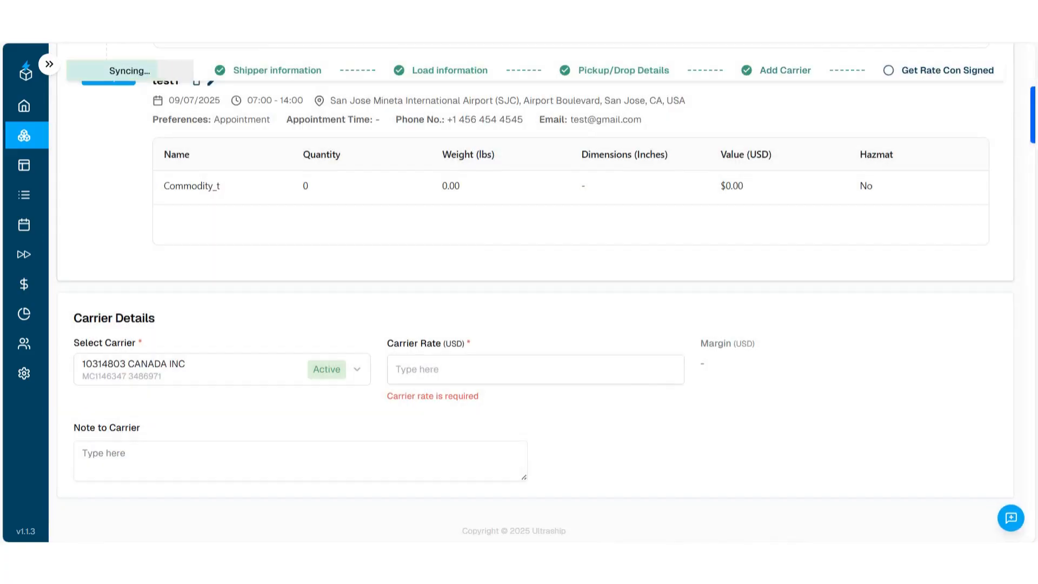
{"action": "left_click", "coordinate": [535, 372]}
{"action": "type", "text": "200"}
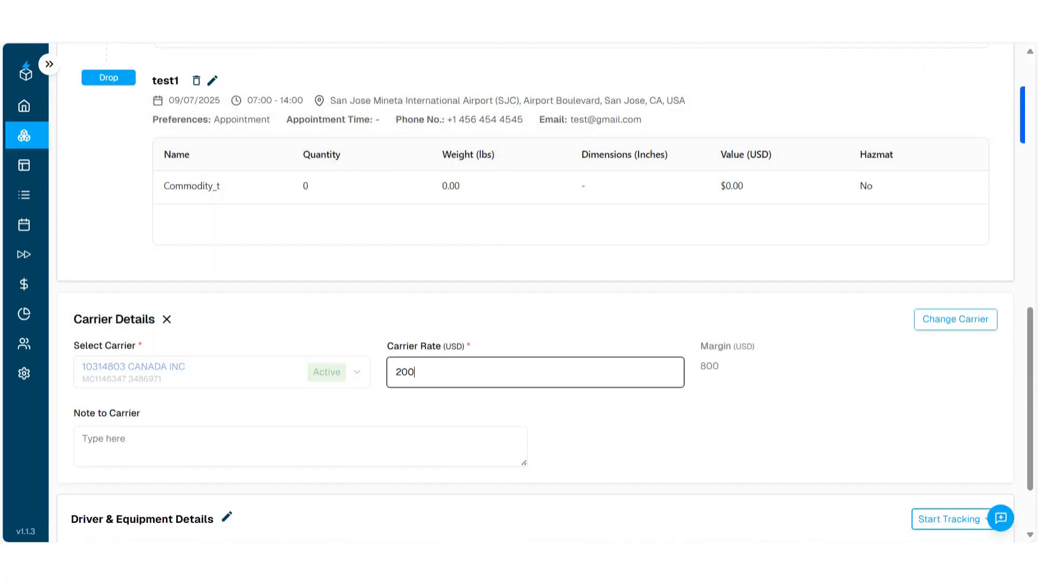
{"action": "key", "text": "Return"}
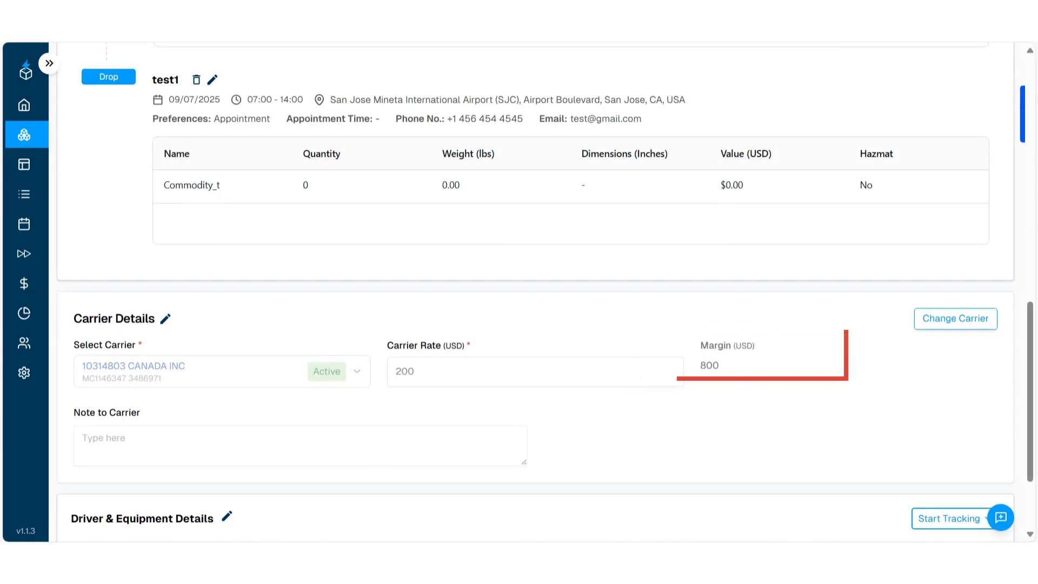
{"action": "scroll", "coordinate": [535, 292], "scroll_direction": "down", "scroll_amount": 2}
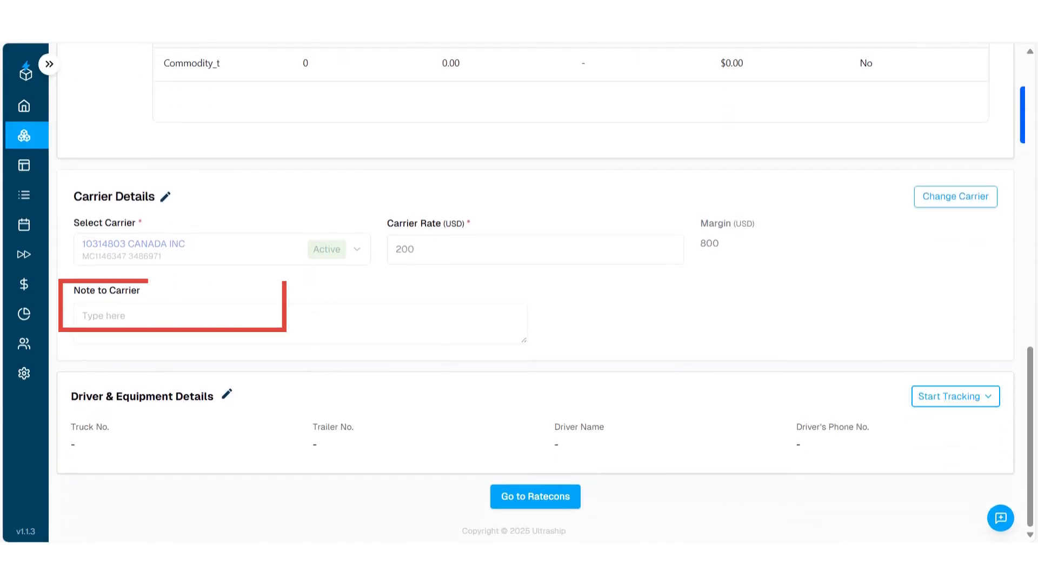
{"action": "left_click", "coordinate": [165, 196]}
{"action": "left_click", "coordinate": [167, 196]}
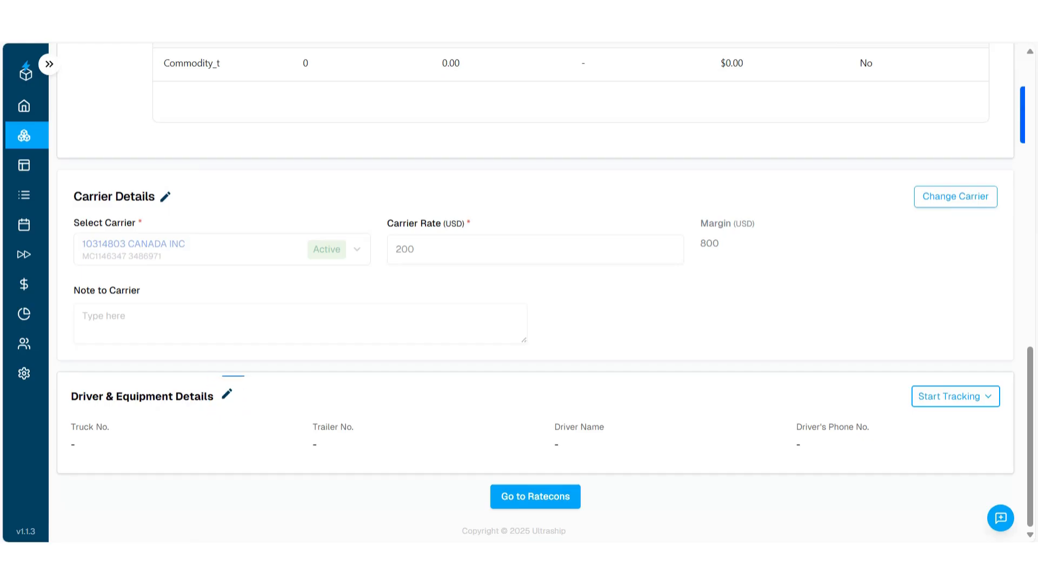
- Open the driver and equipment details for editing and set the truck number to 1 and the trailer number to 2
{"action": "left_click", "coordinate": [226, 393]}
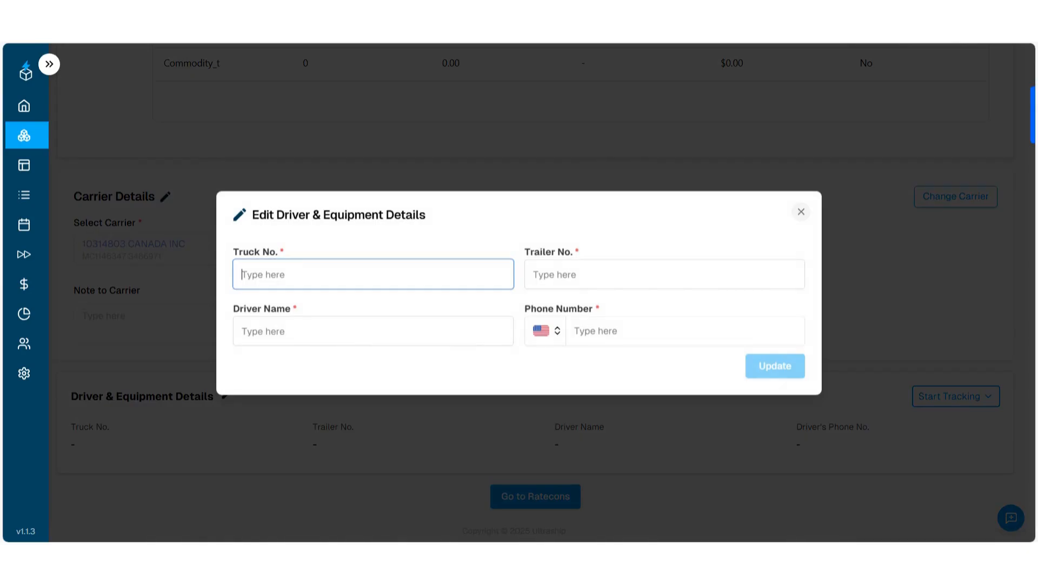
{"action": "type", "text": "1"}
{"action": "key", "text": "Tab"}
{"action": "type", "text": "2"}
{"action": "key", "text": "Tab"}
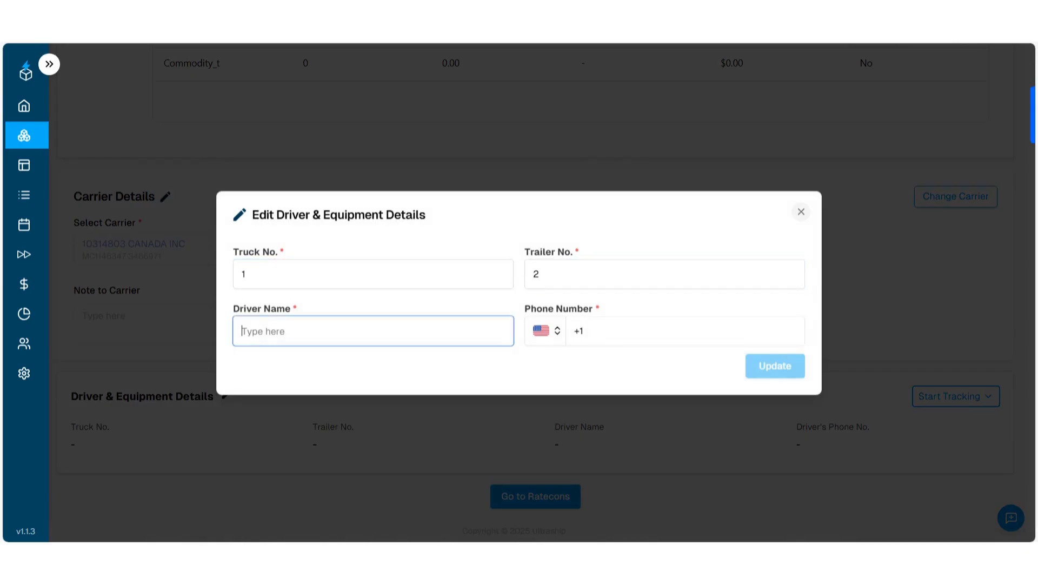
- Enter the driver's name, fill in the saved US phone number for the driver, and update the driver and equipment details
{"action": "type", "text": "John"}
{"action": "key", "text": "Tab"}
{"action": "key", "text": "Tab"}
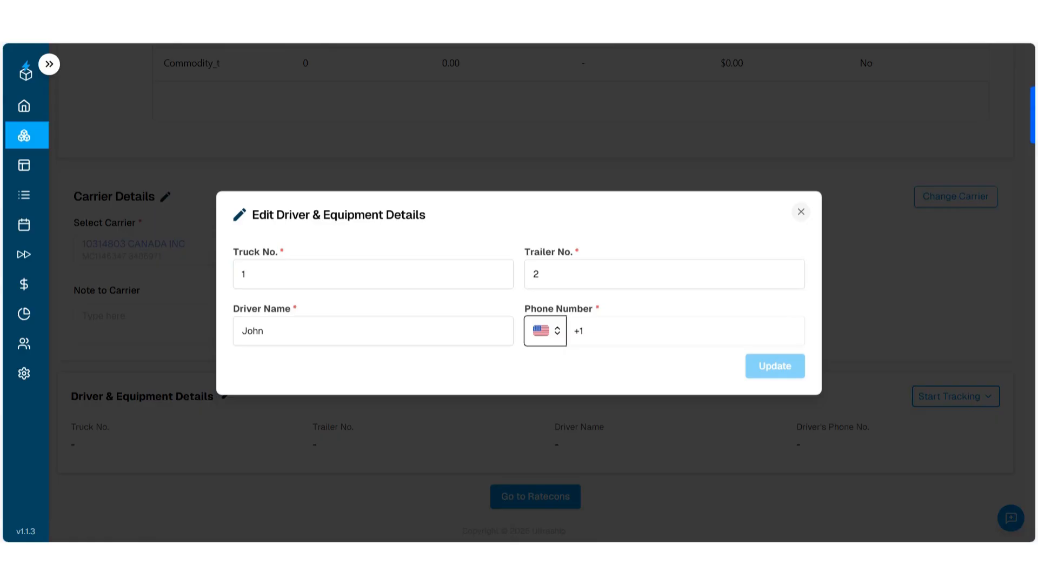
{"action": "type", "text": "4564"}
{"action": "key", "text": "Down"}
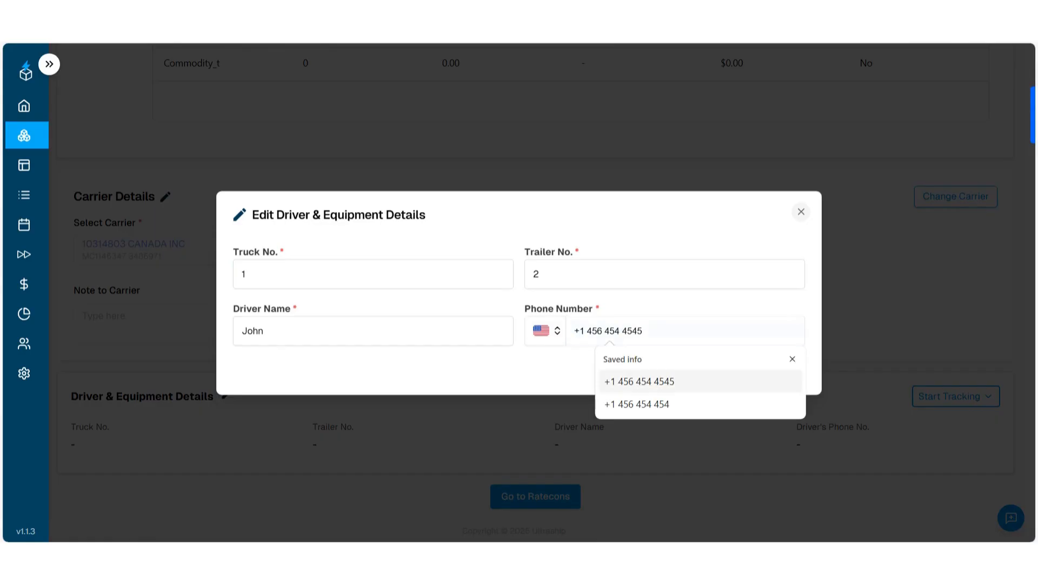
{"action": "key", "text": "Return"}
{"action": "key", "text": "Tab"}
{"action": "key", "text": "Return"}
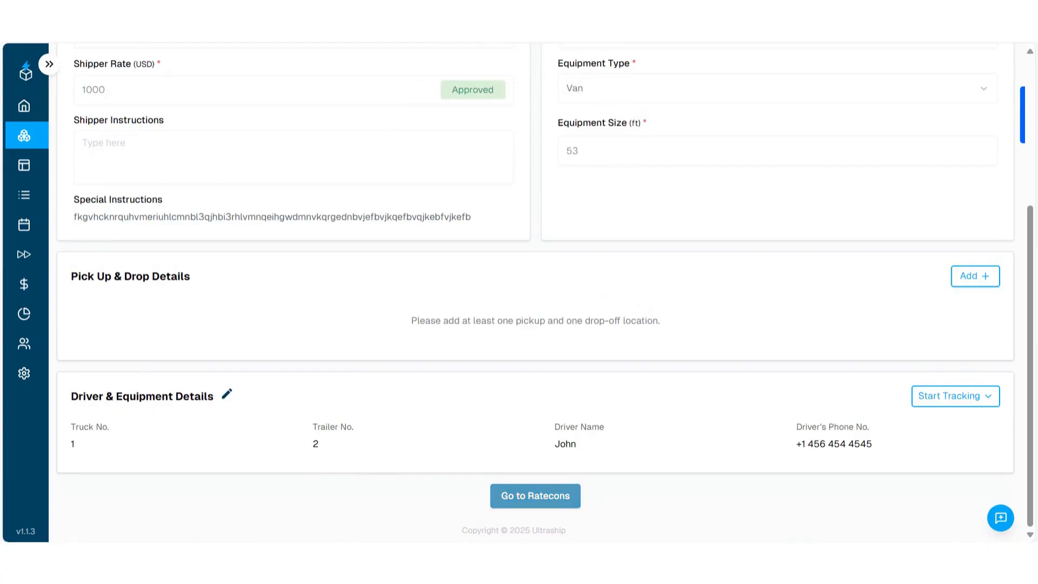
- Go to the load's rate confirmations and look over the shipper and carrier charges
{"action": "left_click", "coordinate": [535, 496]}
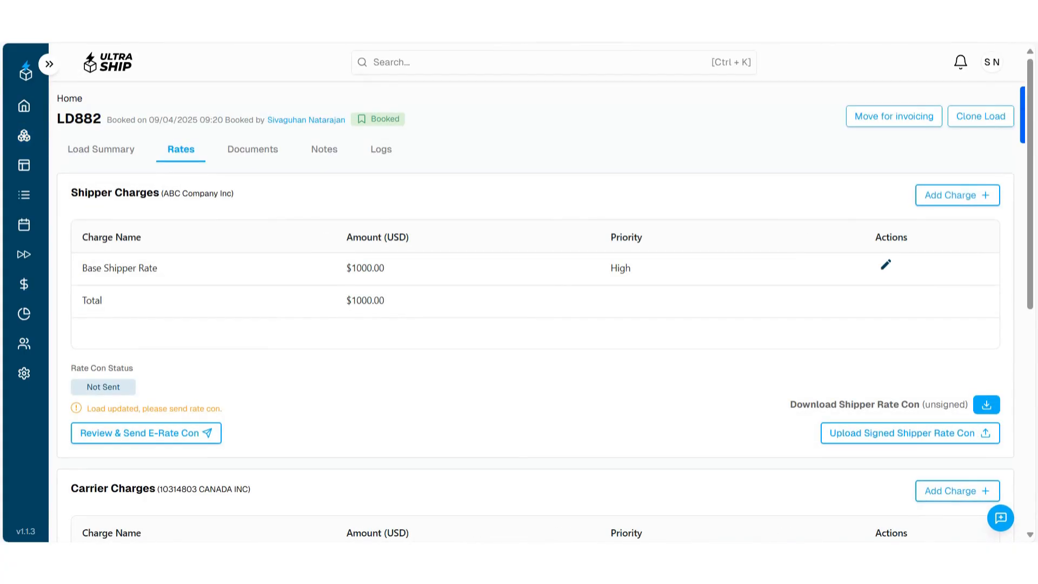
{"action": "scroll", "coordinate": [543, 291], "scroll_direction": "down", "scroll_amount": 1}
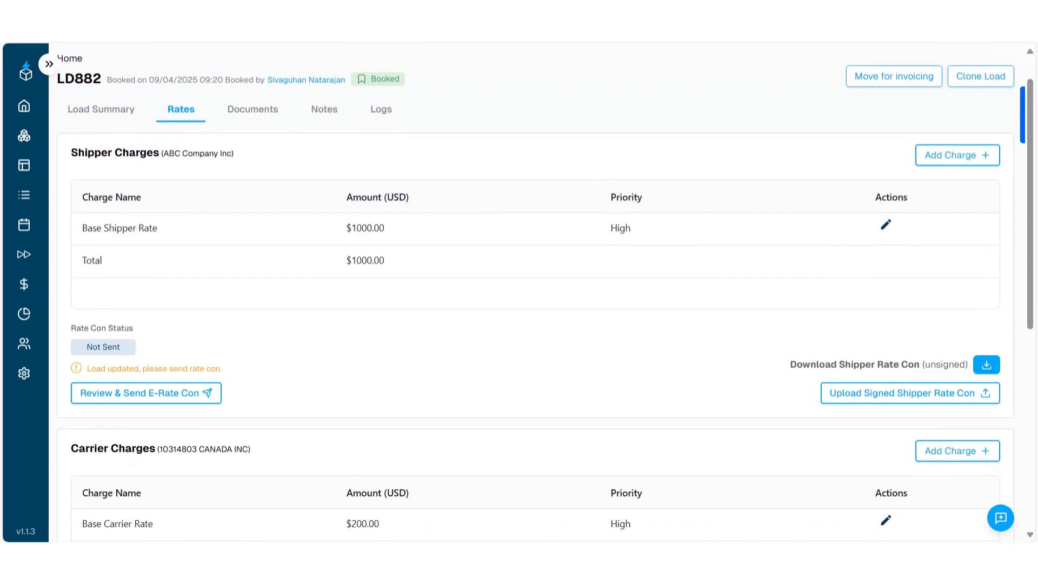
{"action": "scroll", "coordinate": [544, 292], "scroll_direction": "up", "scroll_amount": 1}
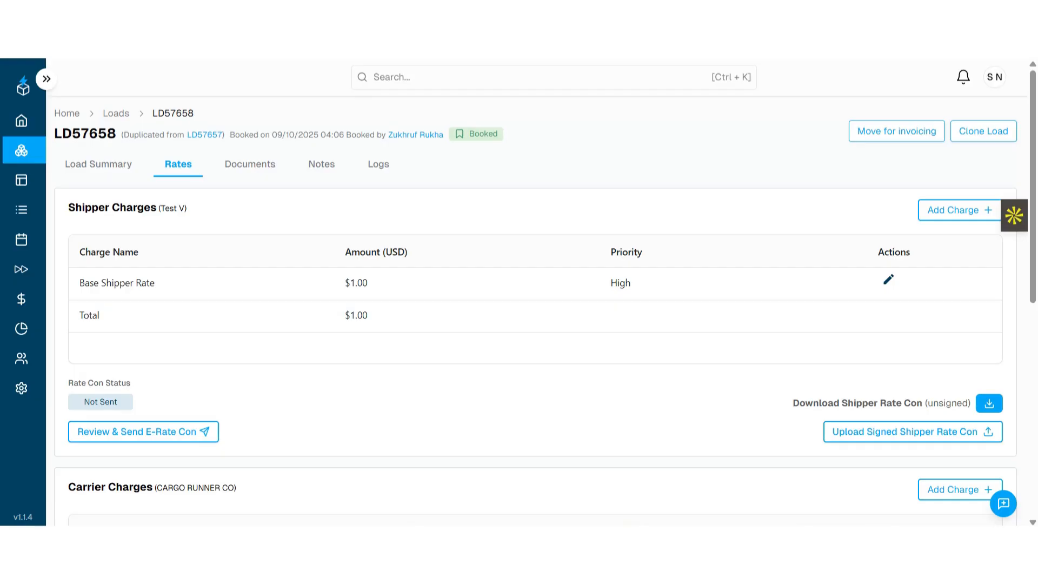
- Review the carrier and shipper rate confirmations and preview the emails for sending them for signature
{"action": "left_click", "coordinate": [143, 431]}
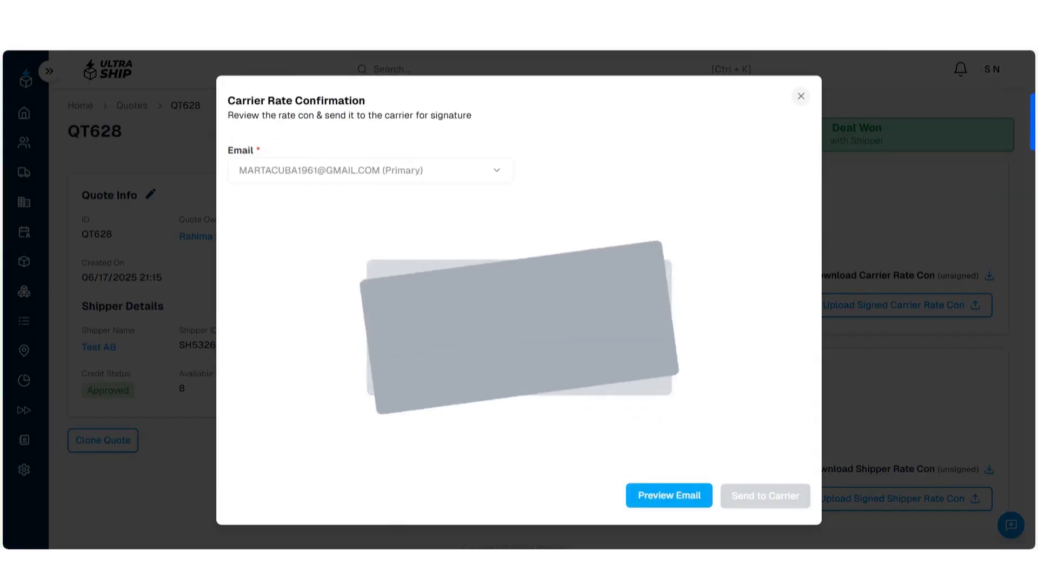
{"action": "left_click", "coordinate": [669, 495]}
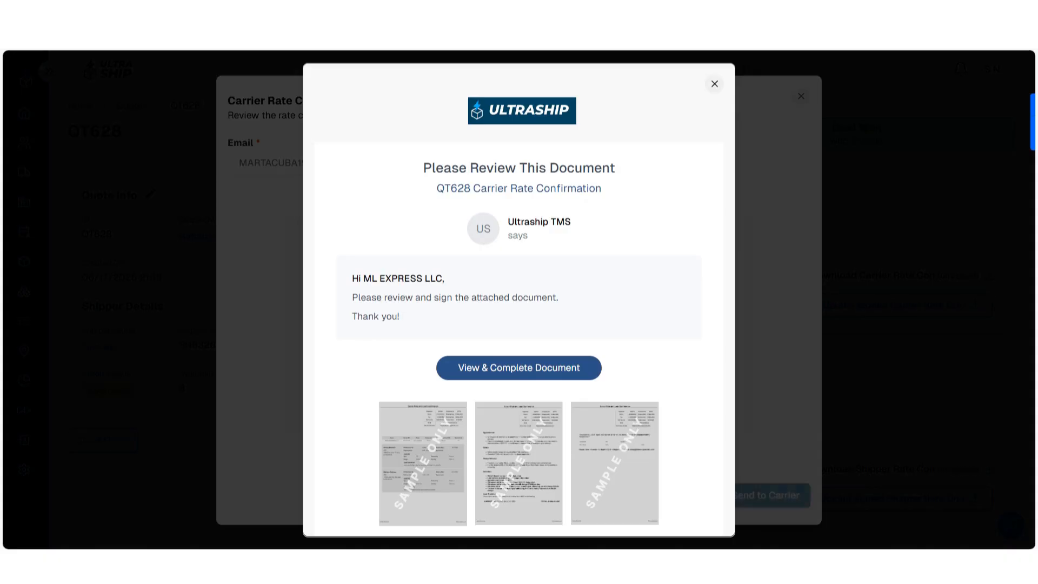
{"action": "key", "text": "Escape"}
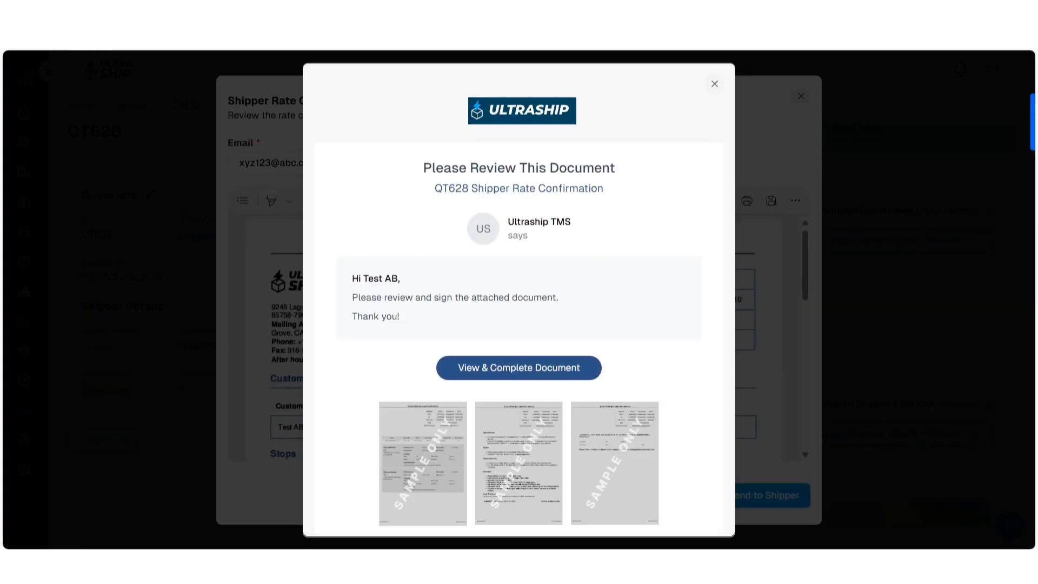
{"action": "key", "text": "Escape"}
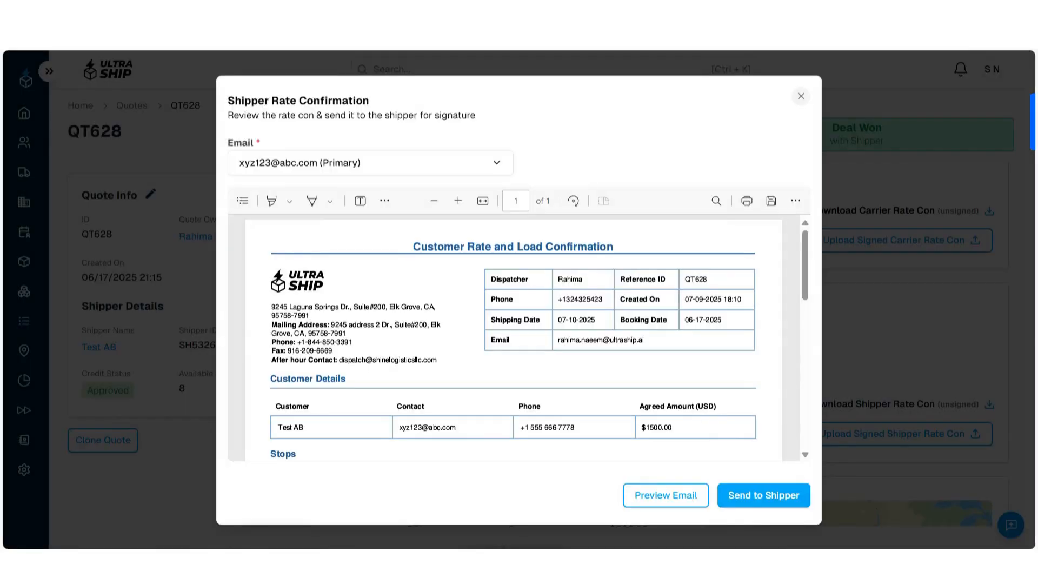
{"action": "scroll", "coordinate": [519, 338], "scroll_direction": "down", "scroll_amount": 1}
{"action": "scroll", "coordinate": [519, 339], "scroll_direction": "up", "scroll_amount": 1}
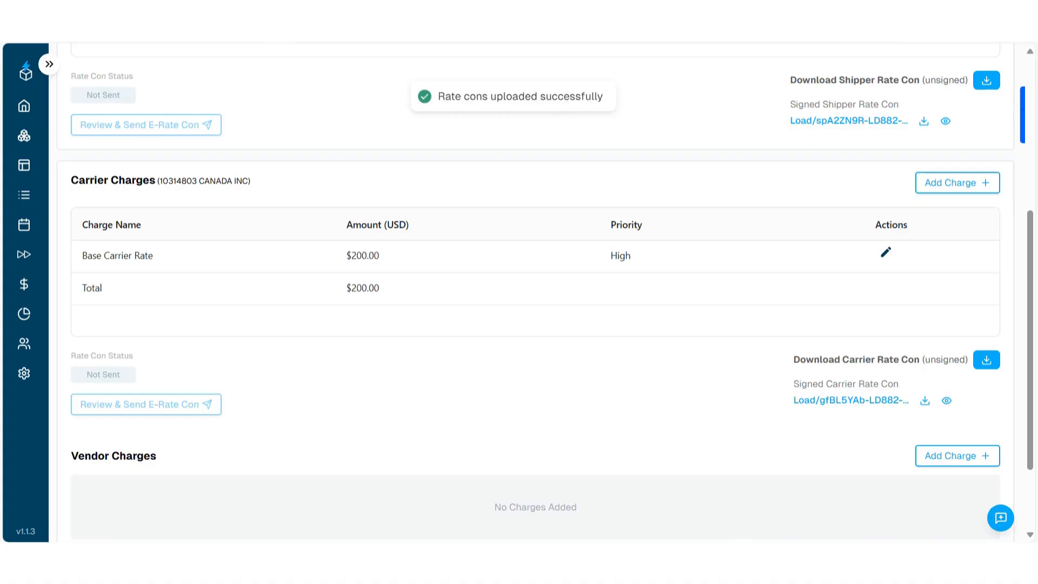
{"action": "scroll", "coordinate": [545, 300], "scroll_direction": "down", "scroll_amount": 3}
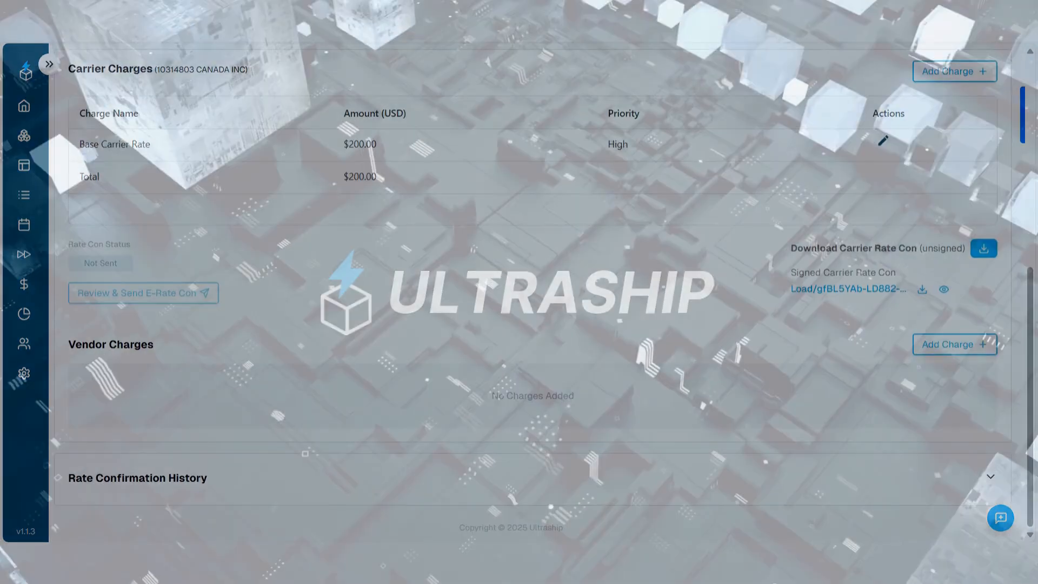